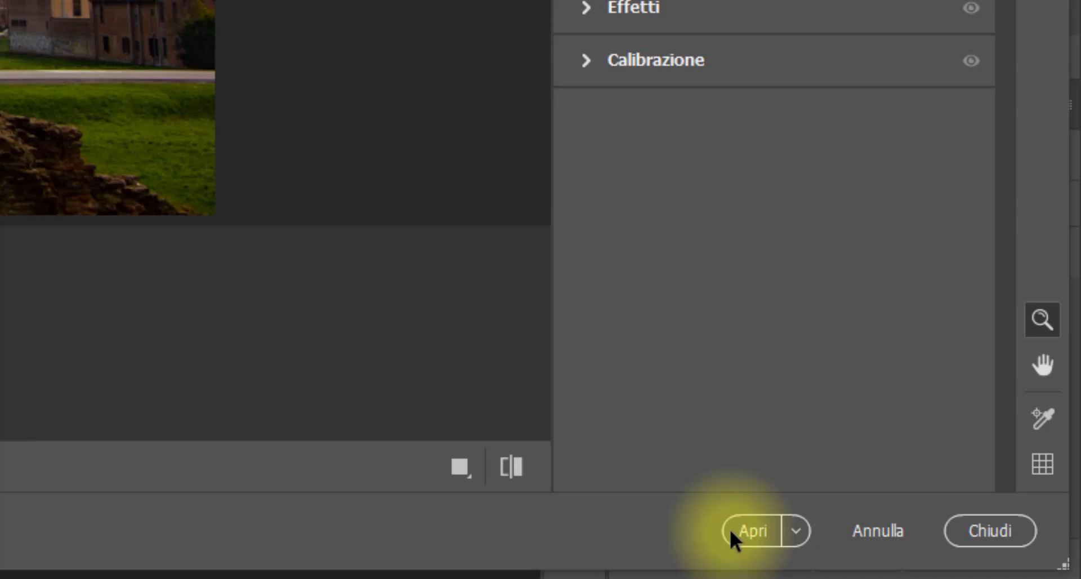
# Look at the Apri open options and dismiss them without choosing one.
pyautogui.press('shift')
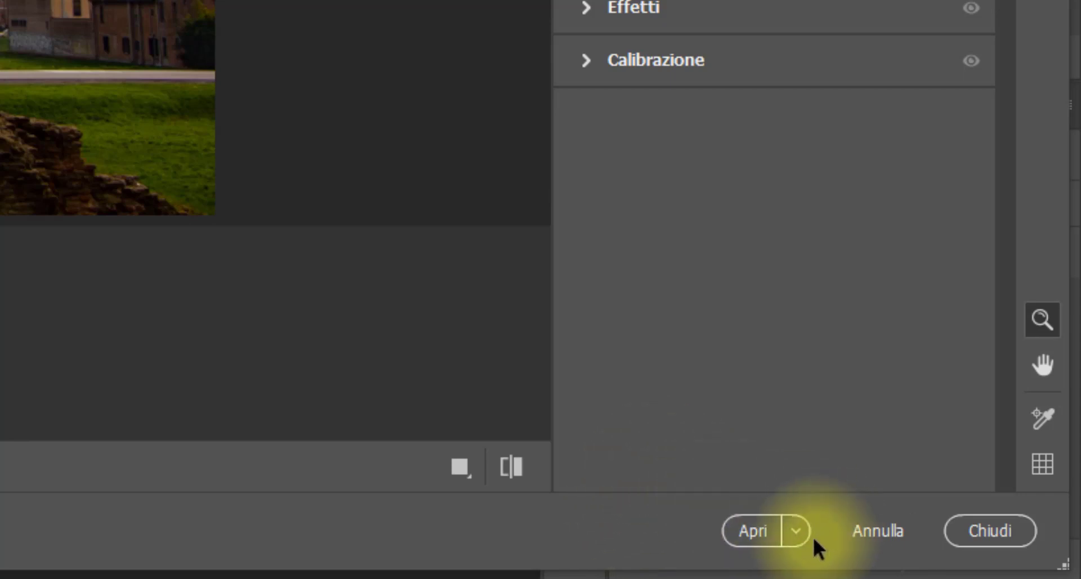
pyautogui.click(796, 542)
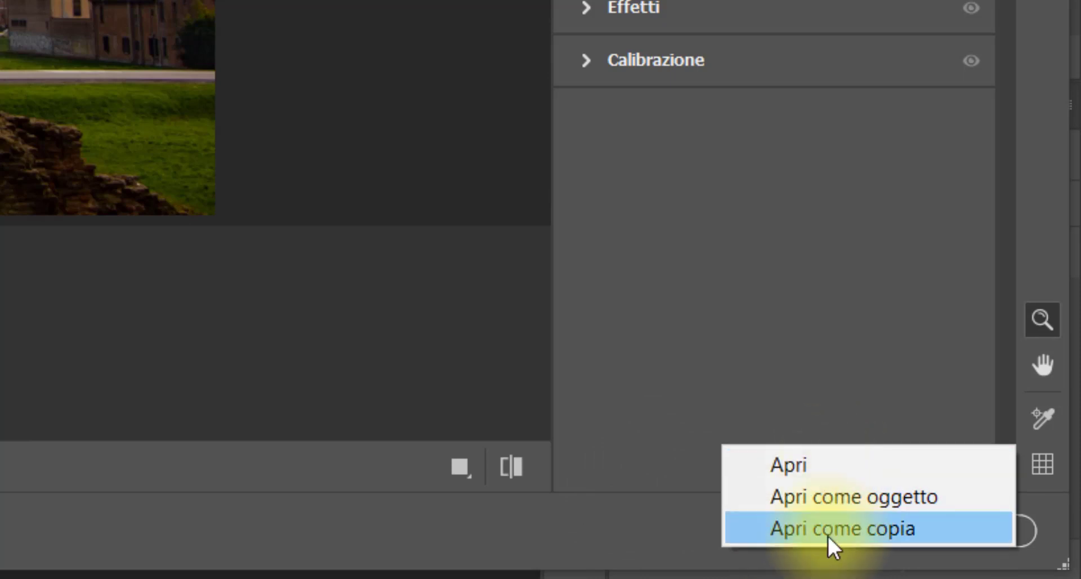
pyautogui.click(741, 406)
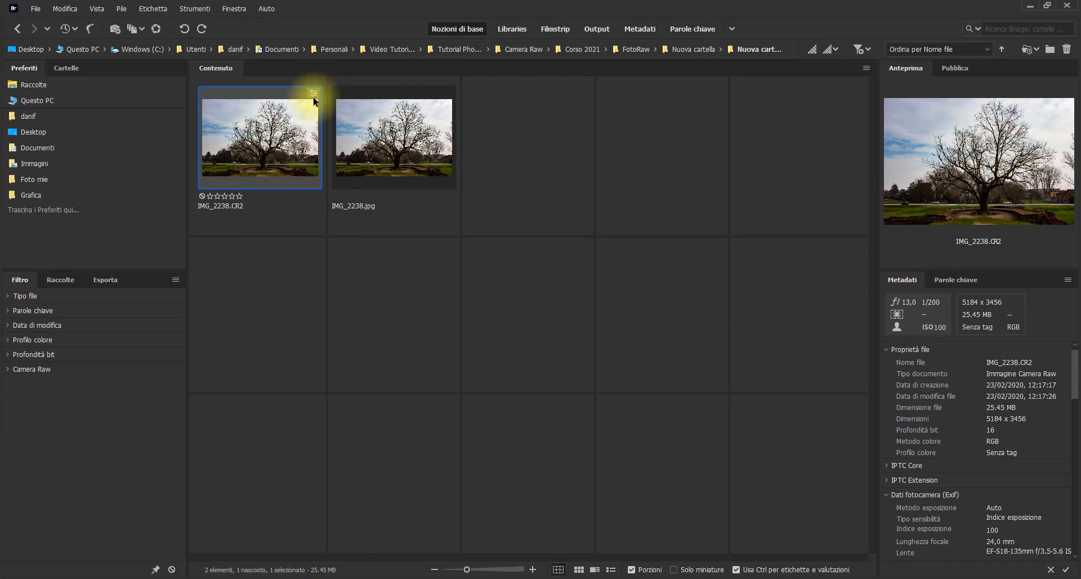
pyautogui.moveTo(498, 574)
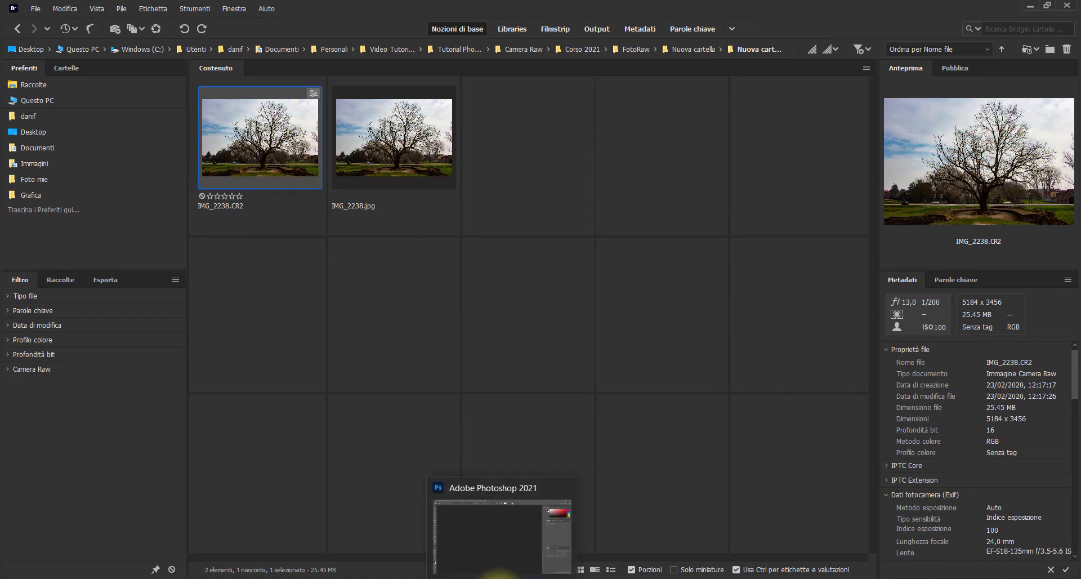
pyautogui.click(495, 566)
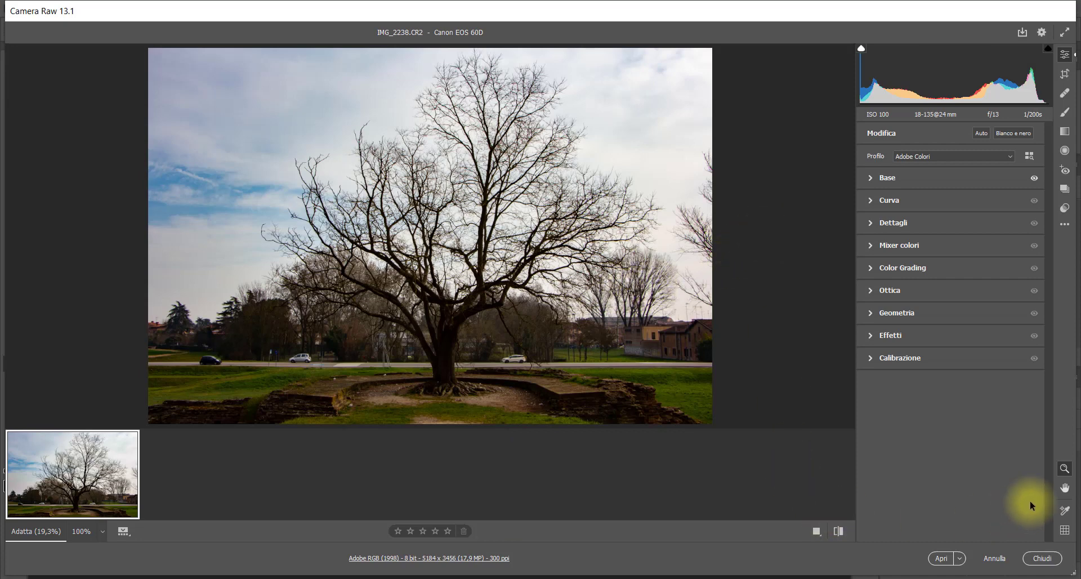
pyautogui.click(1042, 558)
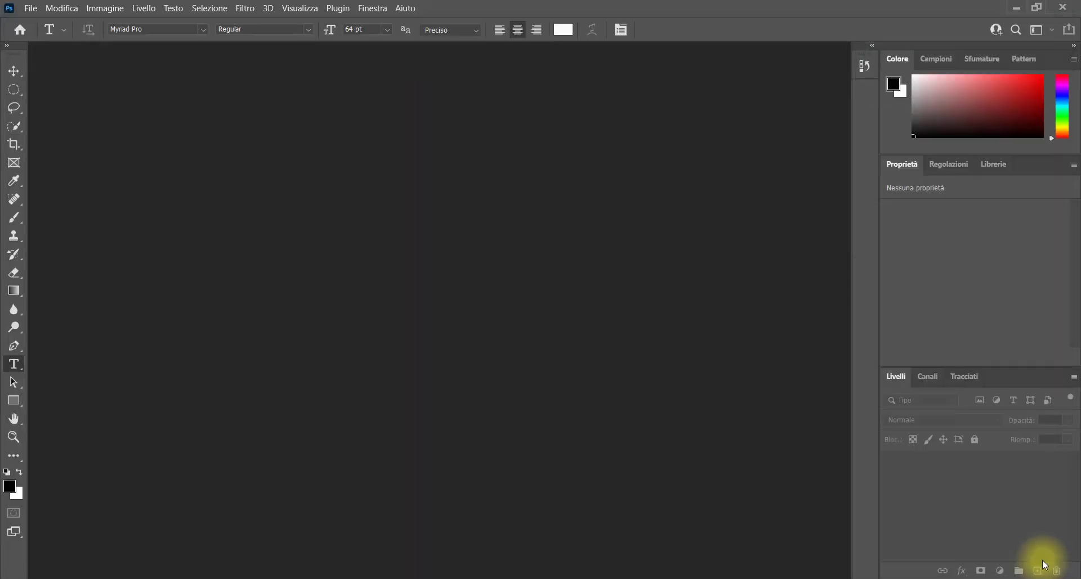
pyautogui.click(473, 574)
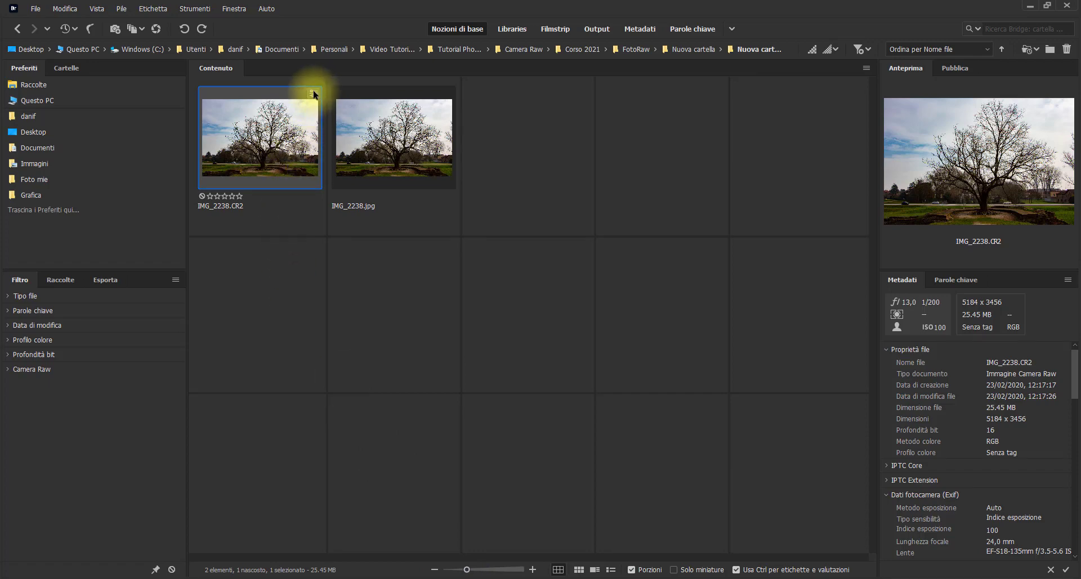
pyautogui.doubleClick(299, 115)
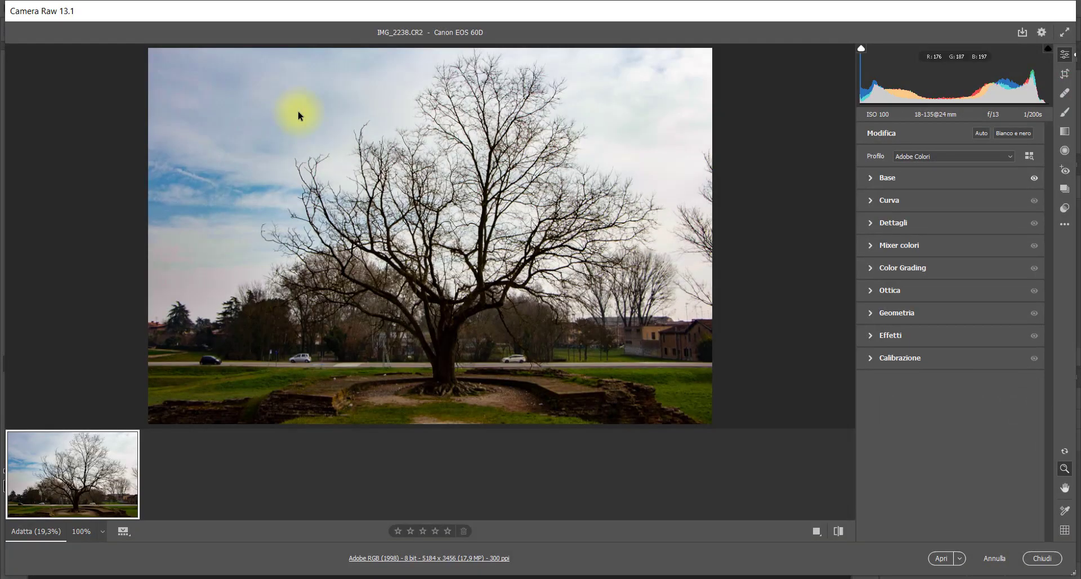
pyautogui.click(837, 531)
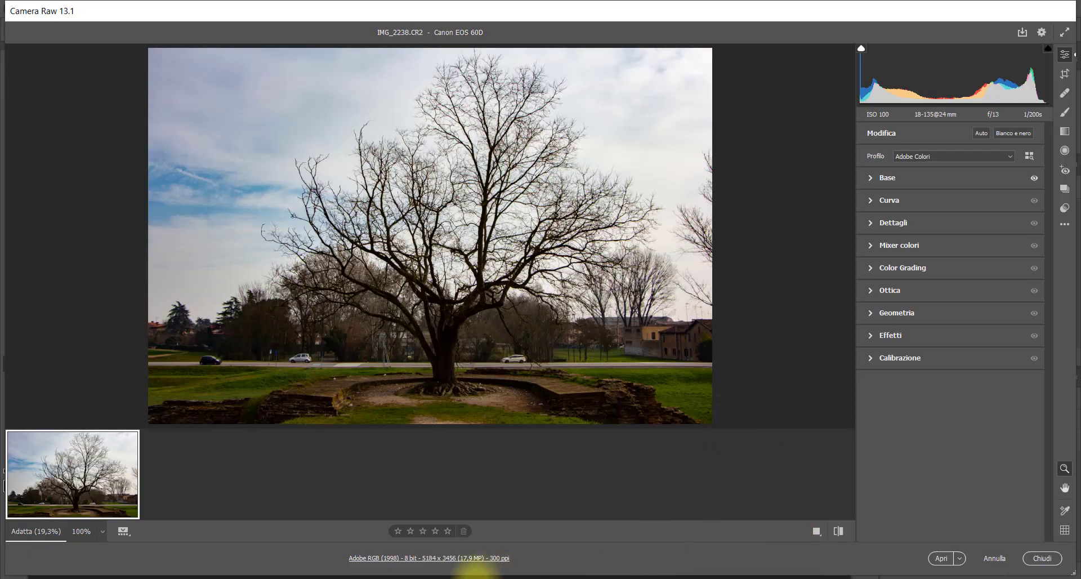
pyautogui.press('Return')
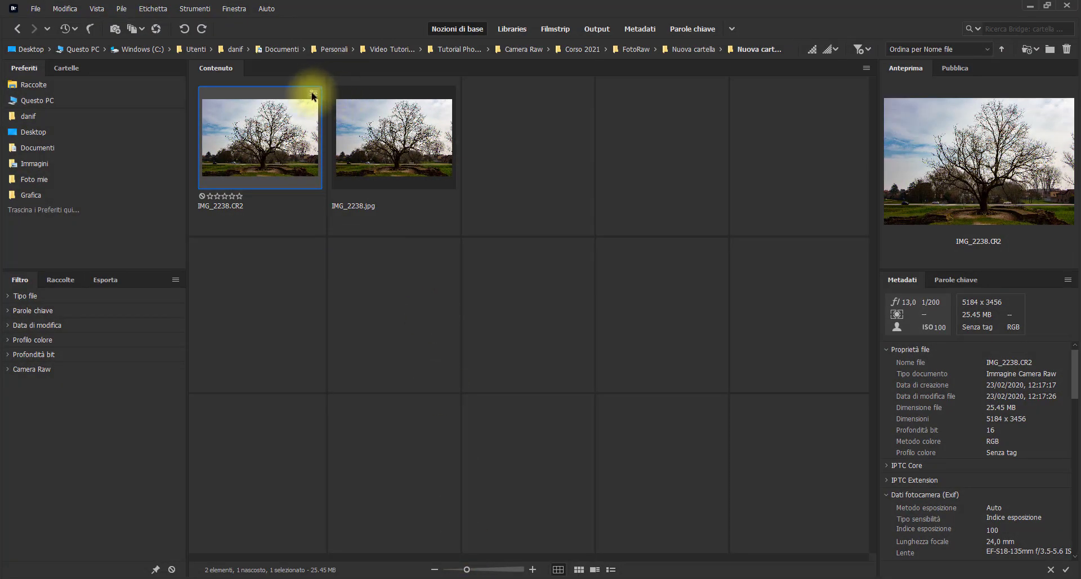
pyautogui.rightClick(313, 96)
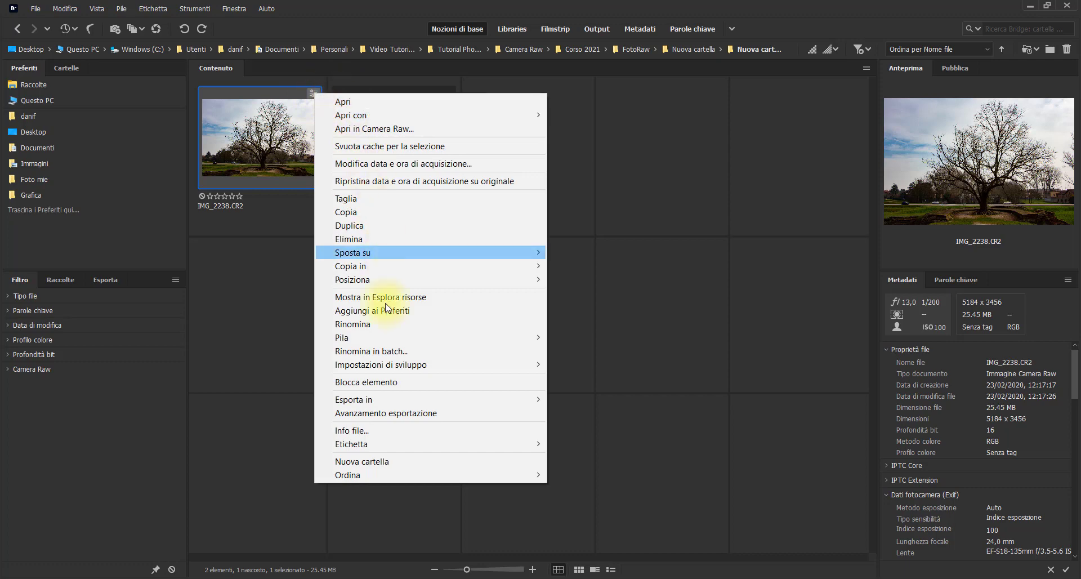
pyautogui.moveTo(381, 364)
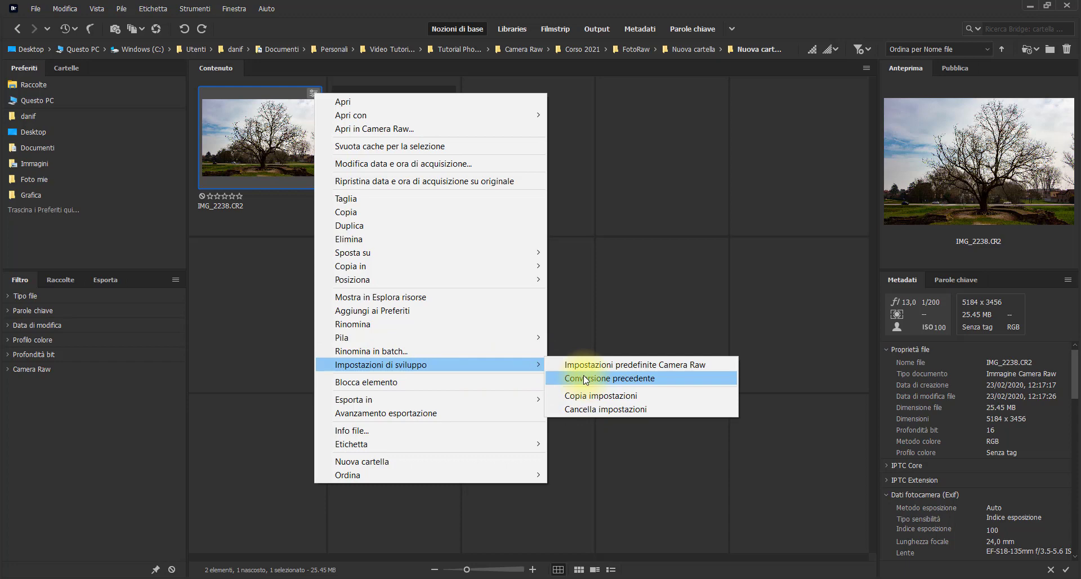
pyautogui.click(273, 340)
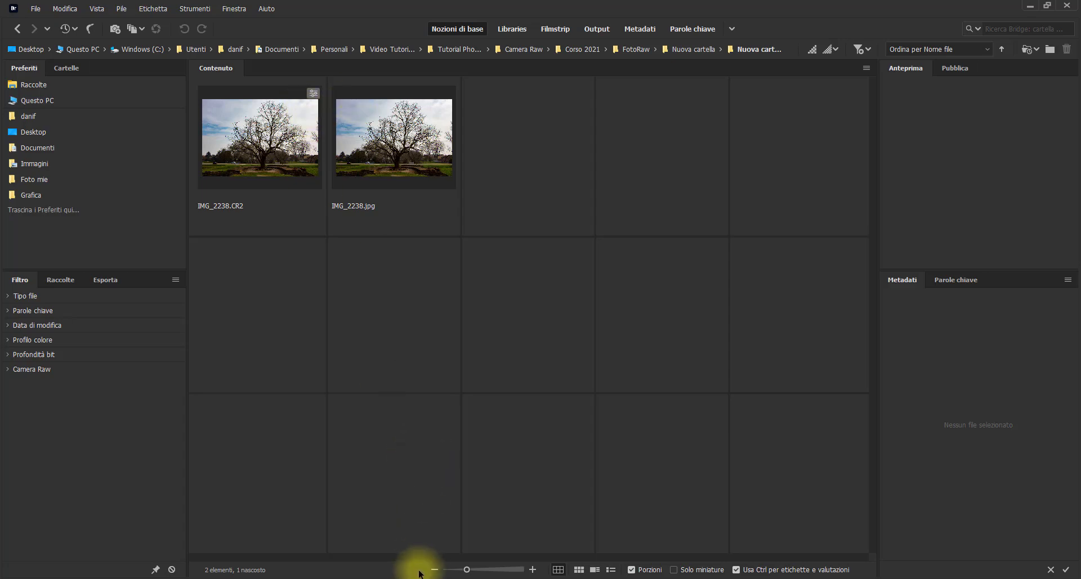
# Show the Nuova cartella folder in File Explorer with the CR2, JPEG and XMP files.
pyautogui.click(394, 553)
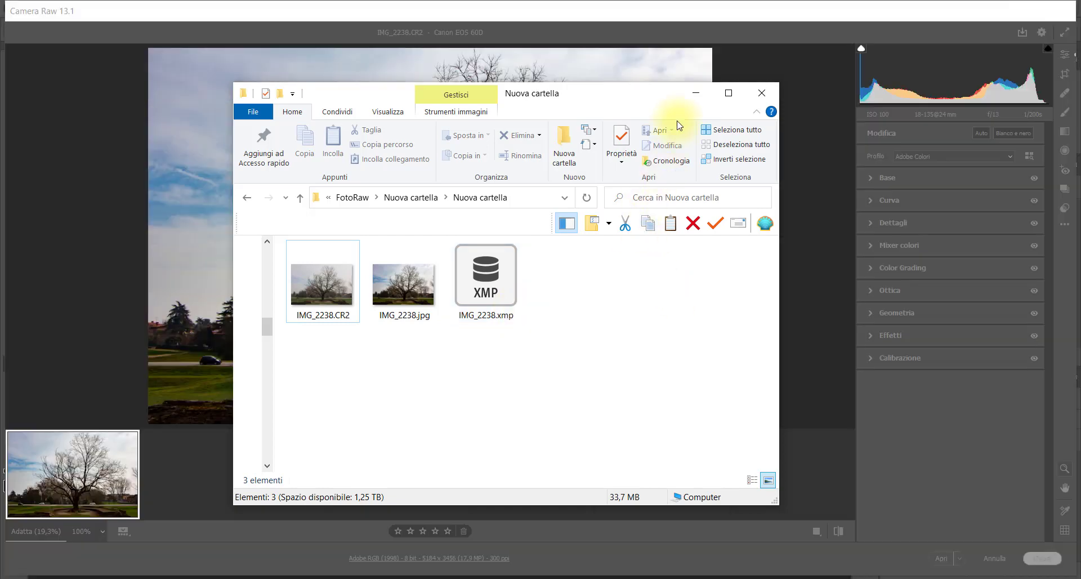
# Minimise the Nuova cartella Explorer window to reveal the tree photo in Camera Raw.
pyautogui.click(696, 93)
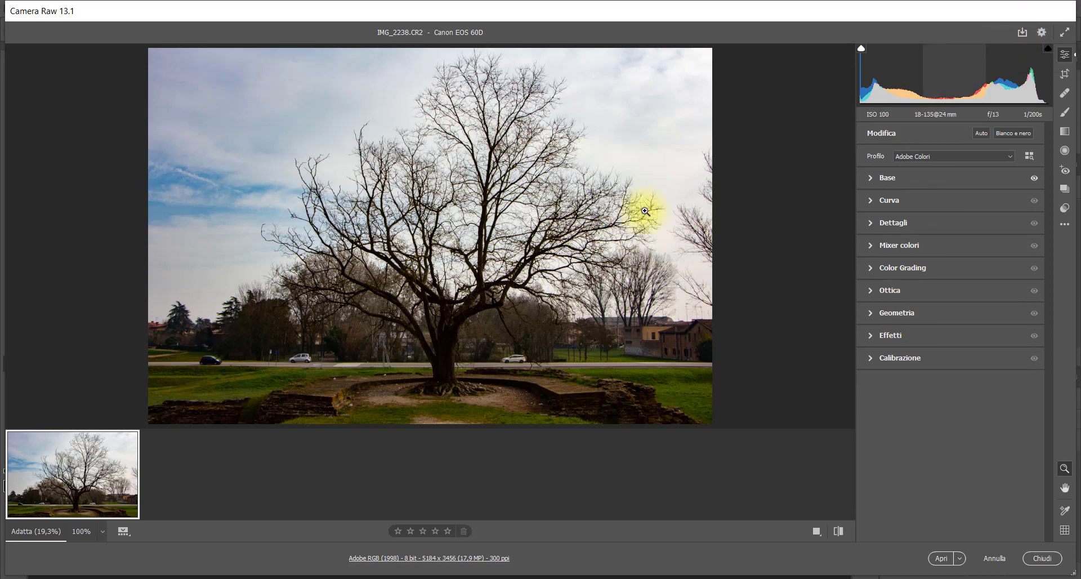
pyautogui.moveTo(73, 474)
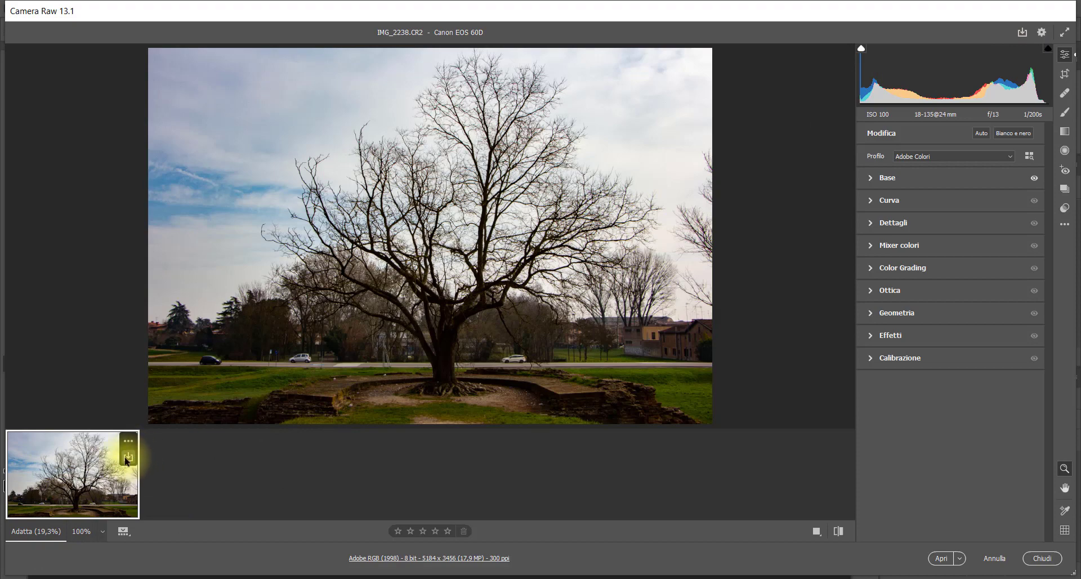
# Open the tree photo's save options, preset Jpeg Massimo at quality 10 in Adobe RGB (1998).
pyautogui.click(127, 457)
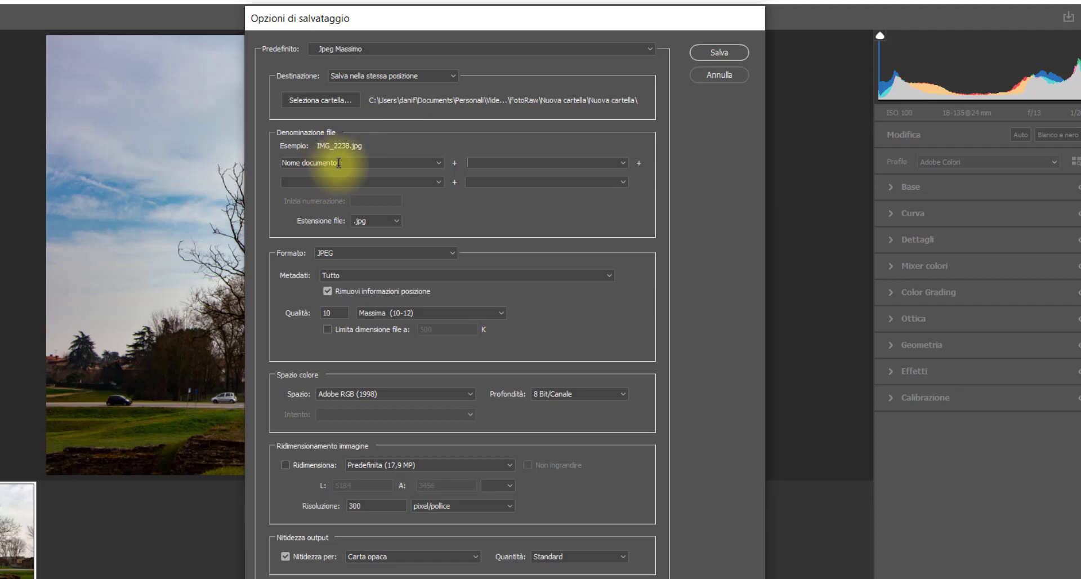
pyautogui.click(439, 182)
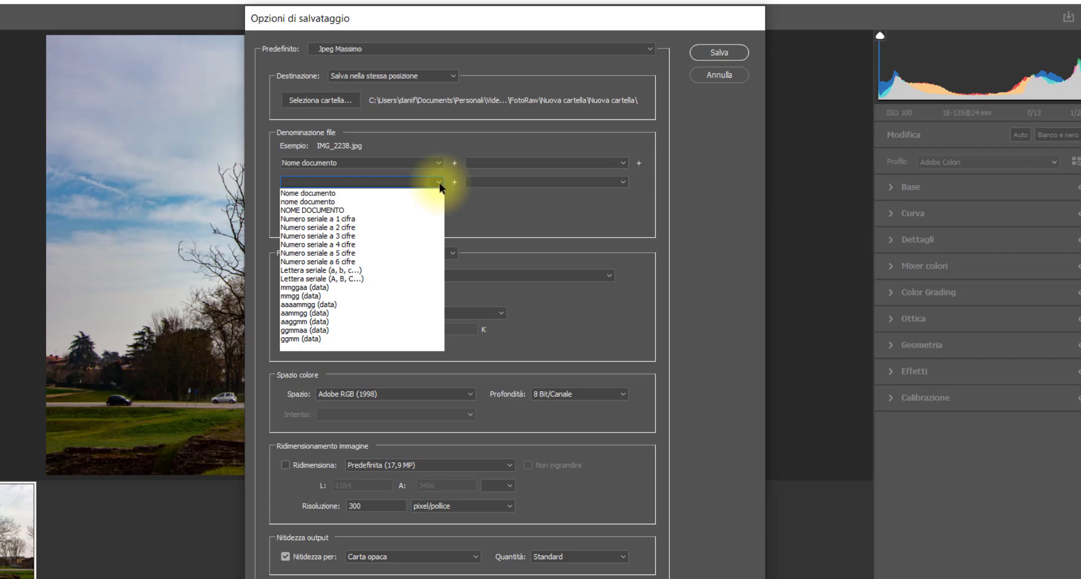
pyautogui.click(439, 182)
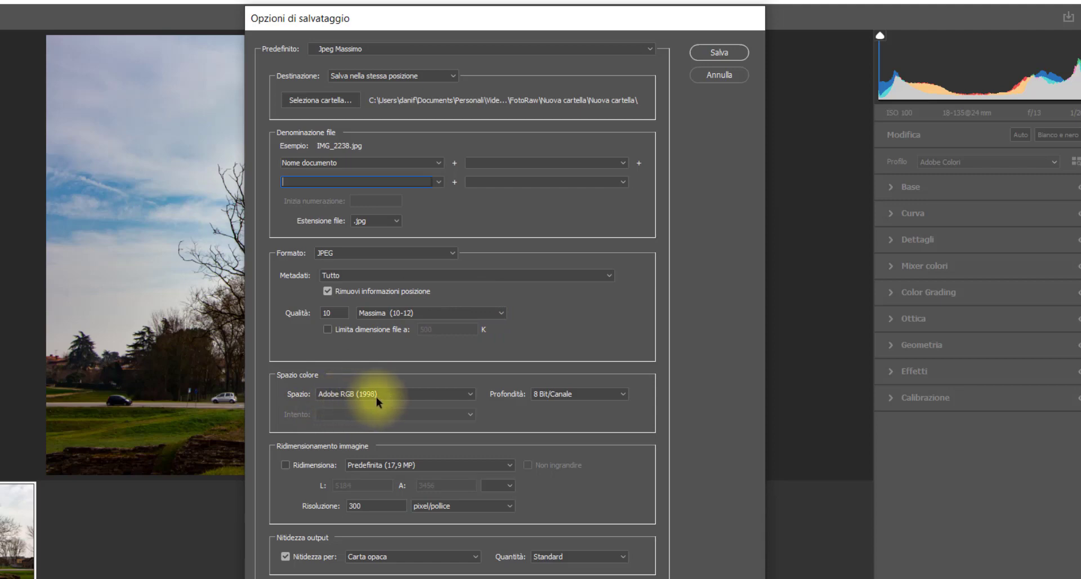
pyautogui.click(470, 394)
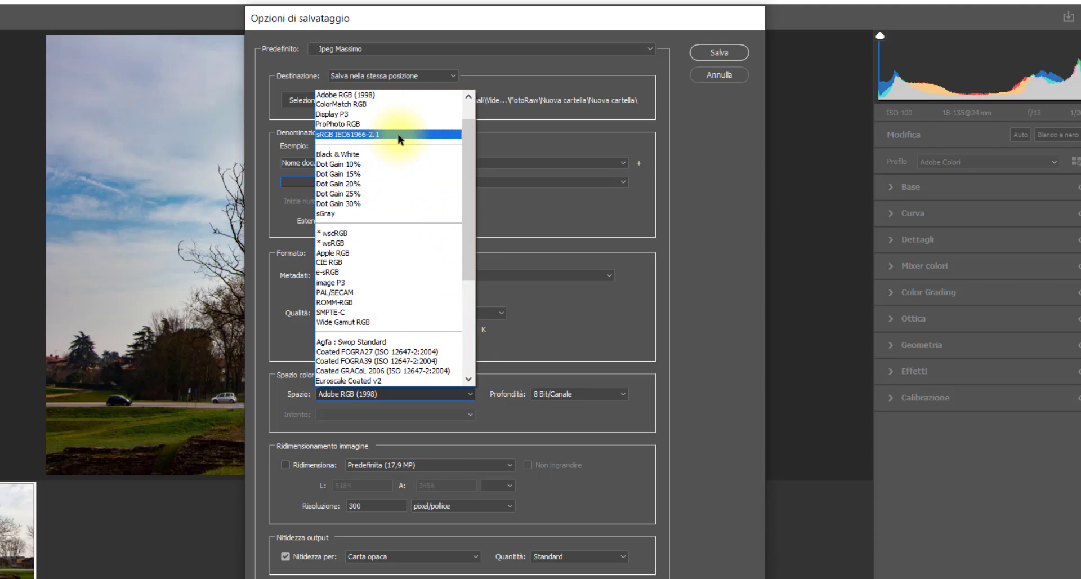
pyautogui.click(431, 424)
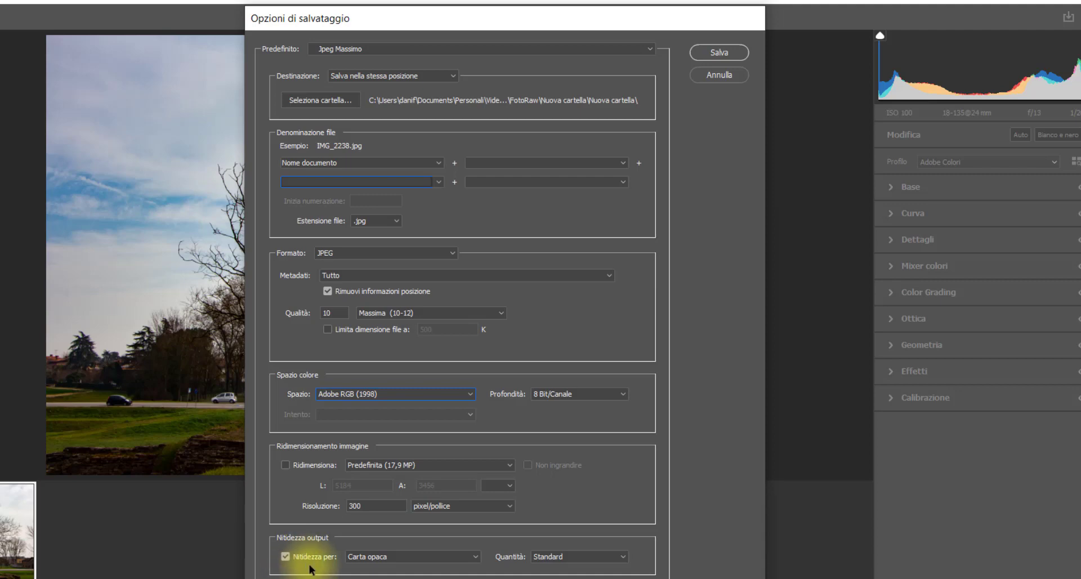
pyautogui.click(477, 535)
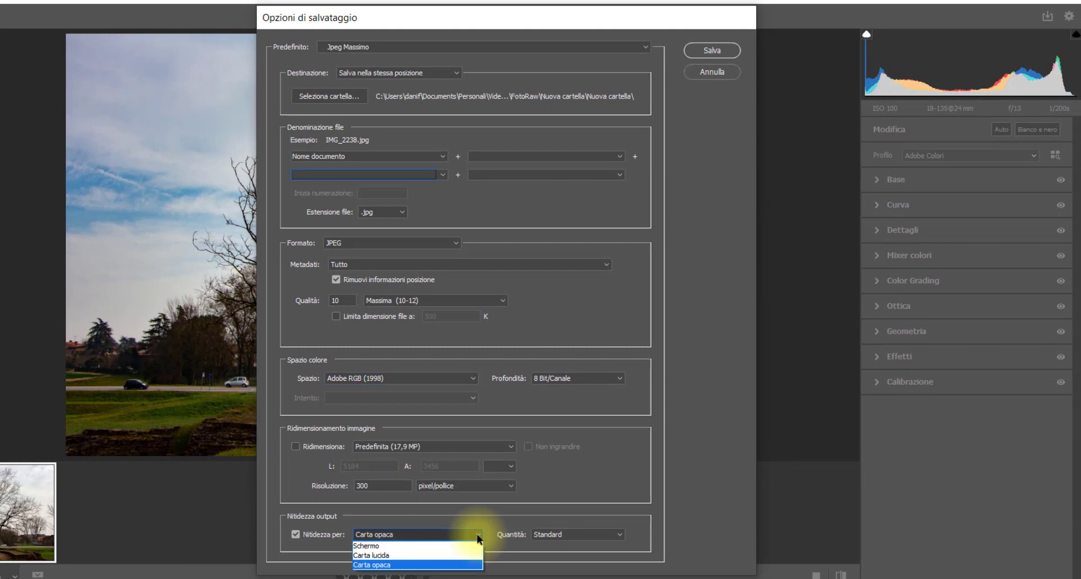
pyautogui.click(478, 535)
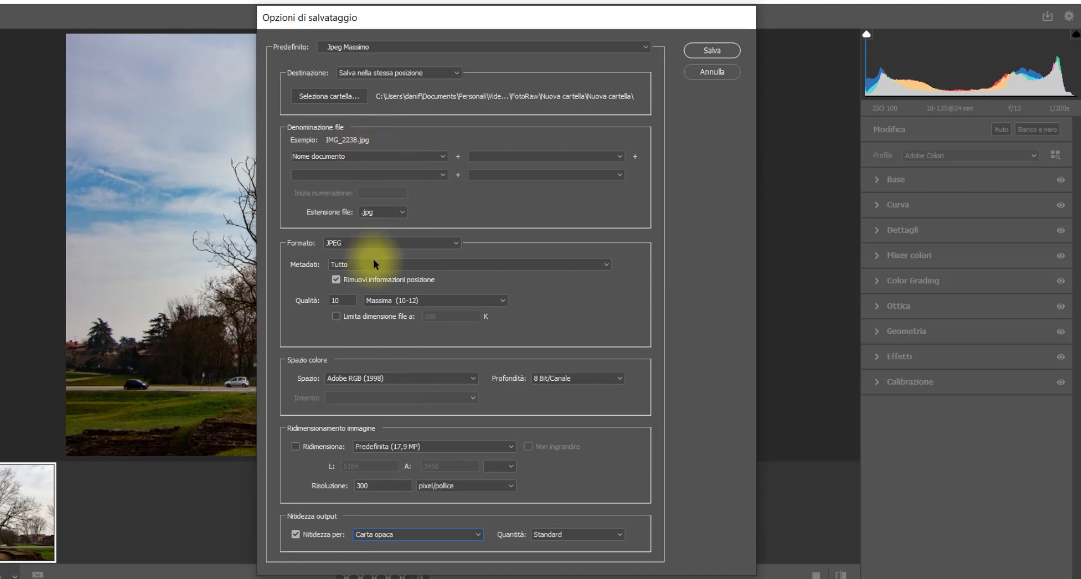
# Change the save format to Negativo digitale, targeting IMG_2238.dng.
pyautogui.click(457, 244)
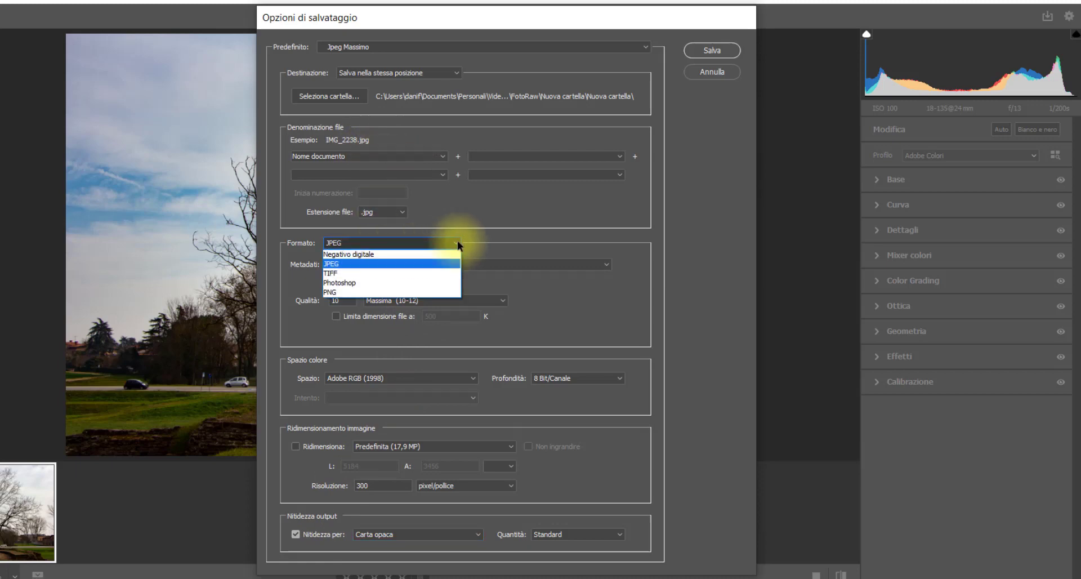
pyautogui.click(421, 256)
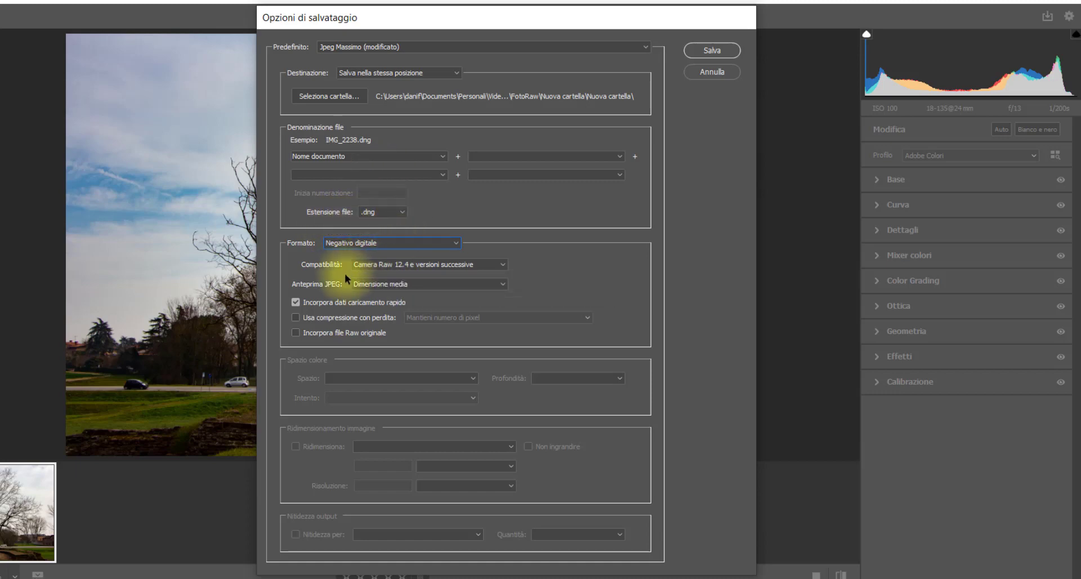
pyautogui.moveTo(431, 265)
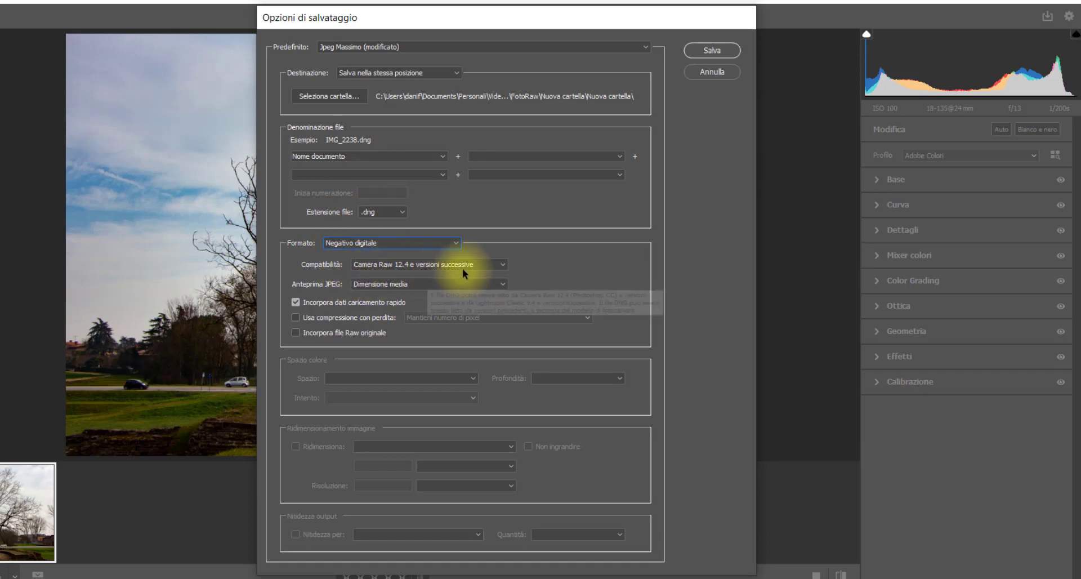
# Leave DNG compatibility at Camera Raw 12.4 and later, then list the file extensions.
pyautogui.click(503, 263)
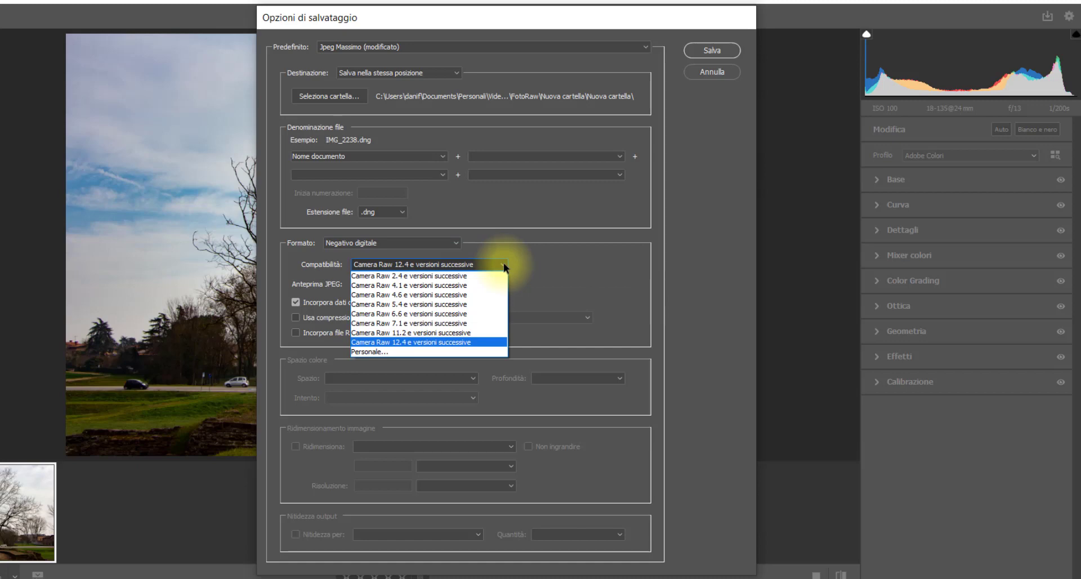
pyautogui.click(504, 264)
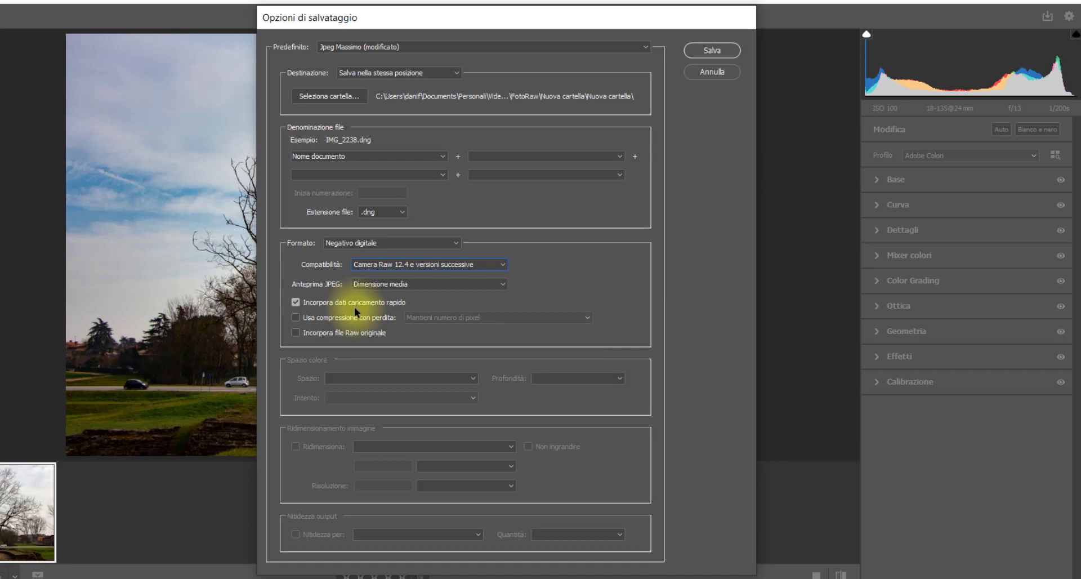
pyautogui.click(404, 213)
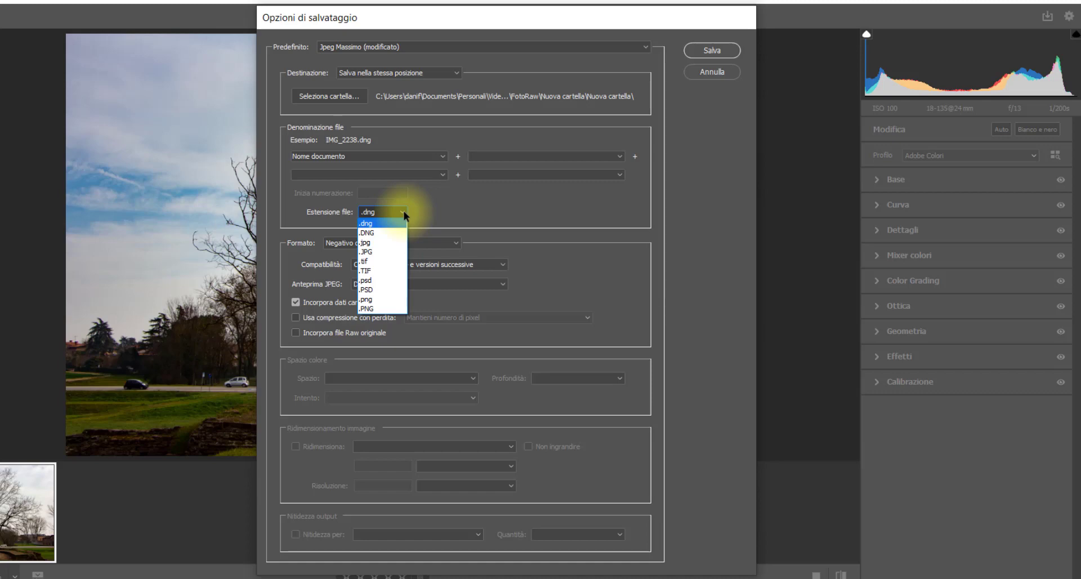
# Try the .TIF extension, then return to .jpg for JPEG output at quality 10.
pyautogui.click(387, 273)
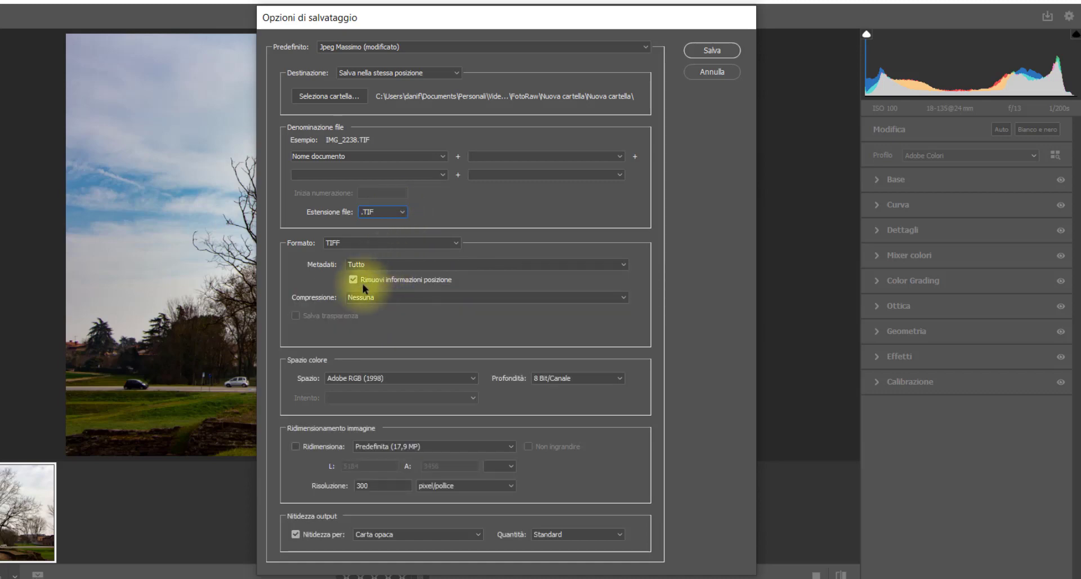
pyautogui.click(400, 212)
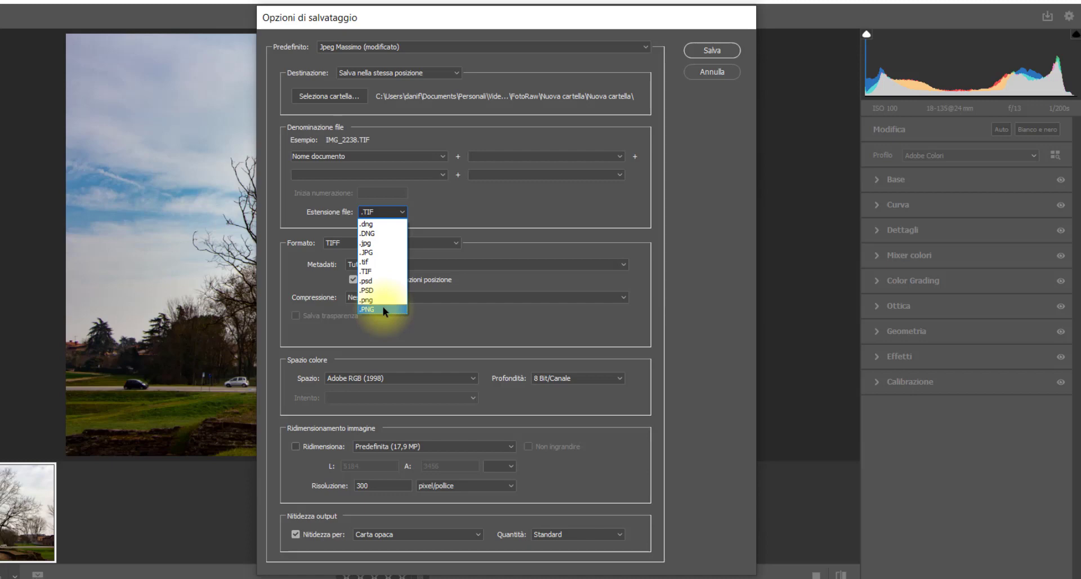
pyautogui.click(387, 245)
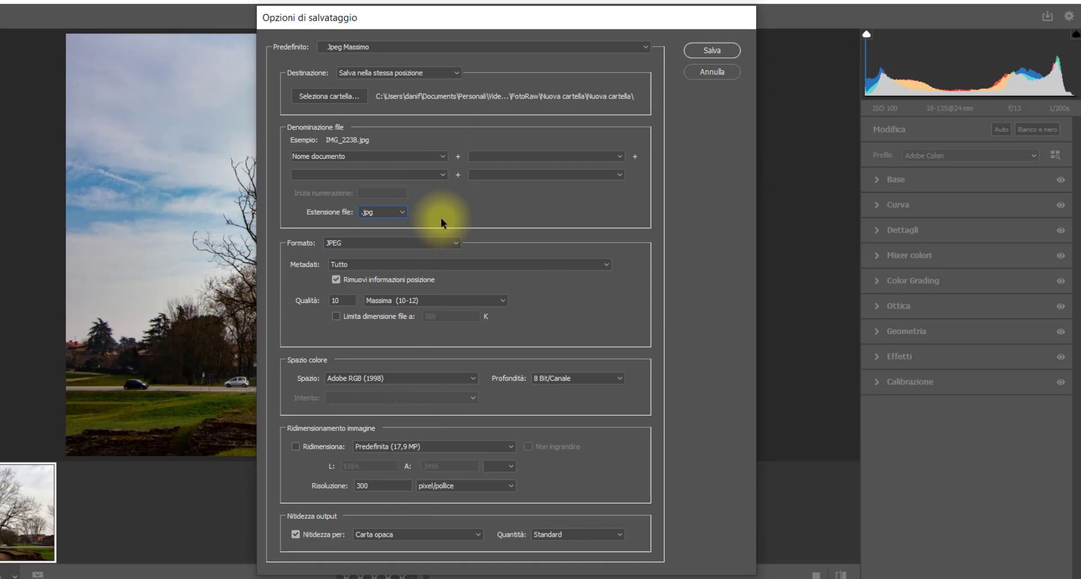
# Check the save presets, keep Jpeg Massimo, and cancel the save options without saving.
pyautogui.click(647, 46)
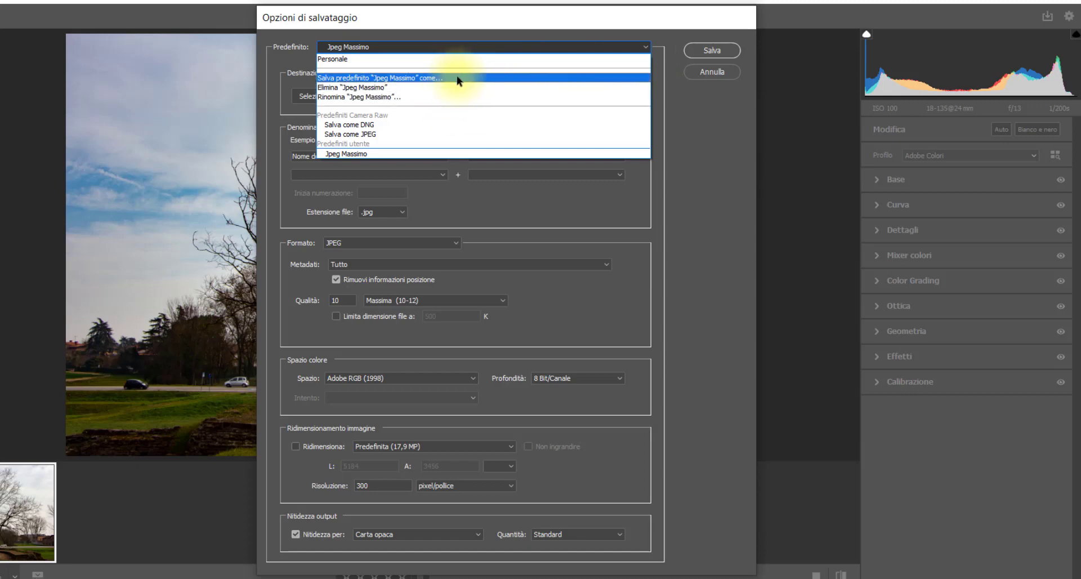
pyautogui.click(575, 35)
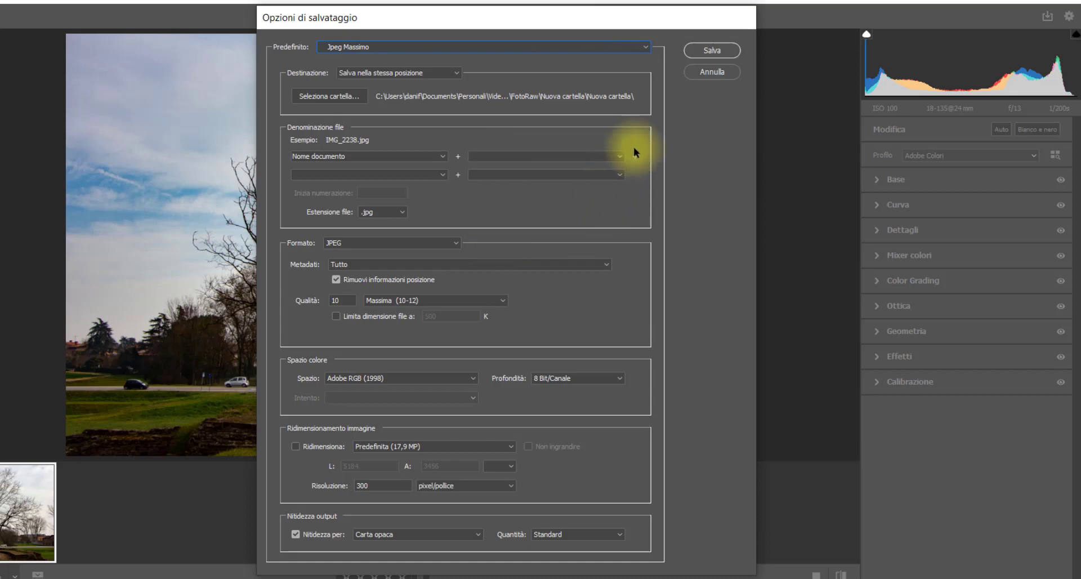
pyautogui.click(712, 72)
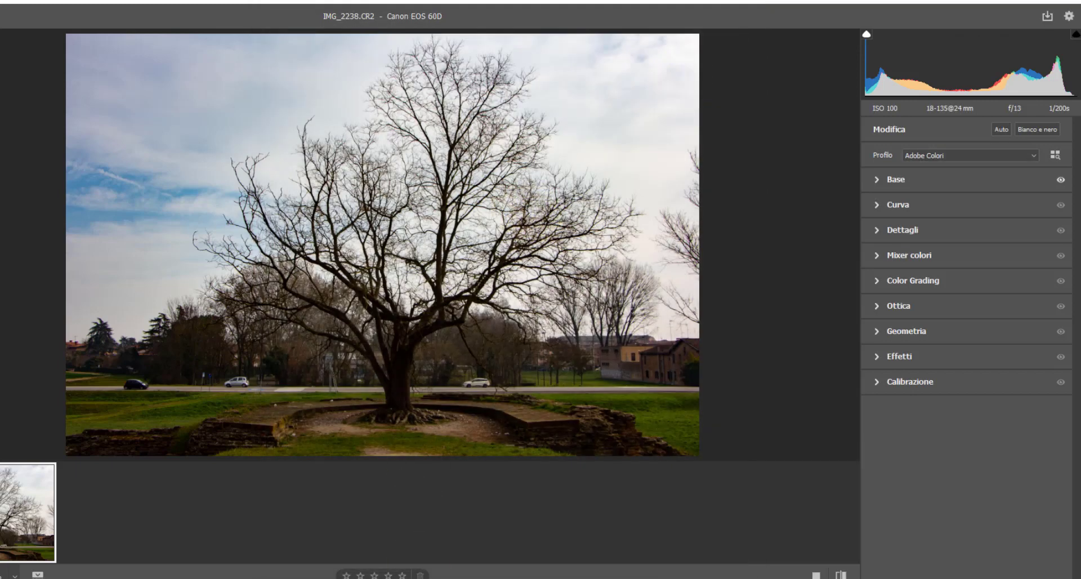
# Close Camera Raw and delete IMG_2238.jpg from the Bridge folder, confirming with OK.
pyautogui.press('Return')
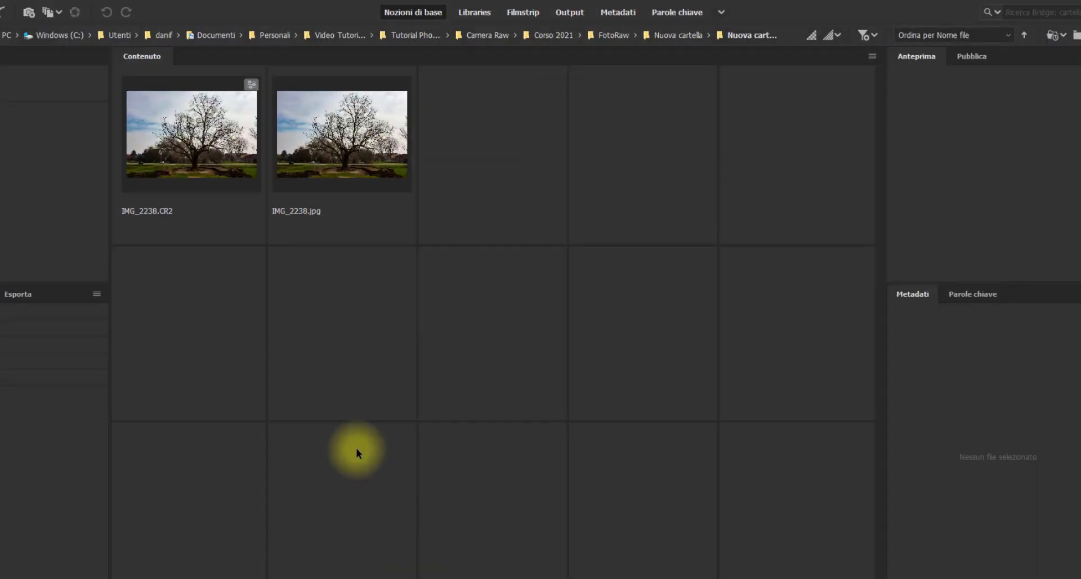
pyautogui.click(356, 167)
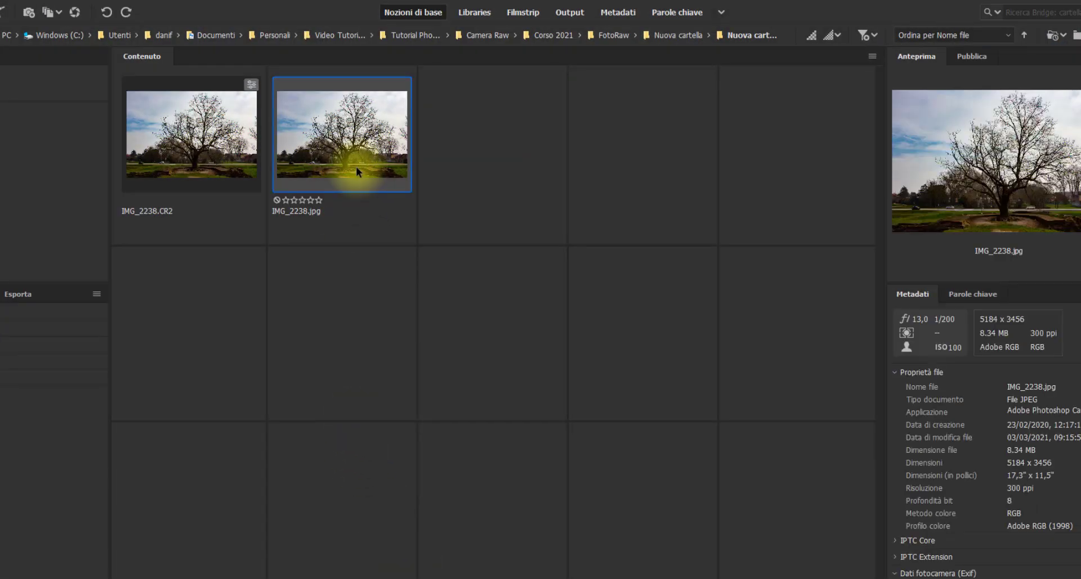
pyautogui.rightClick(356, 166)
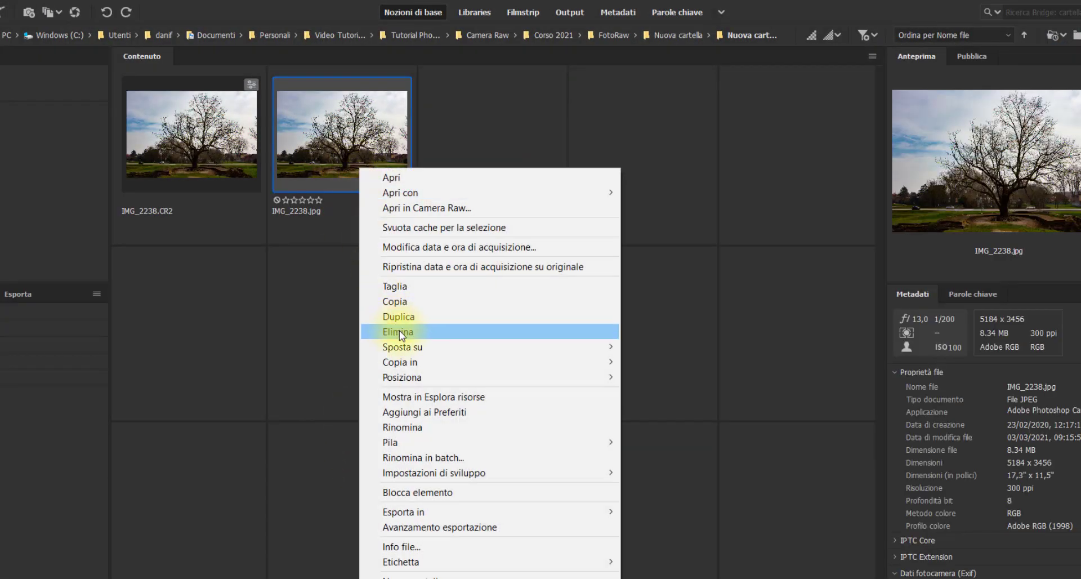
pyautogui.click(400, 333)
pyautogui.click(444, 314)
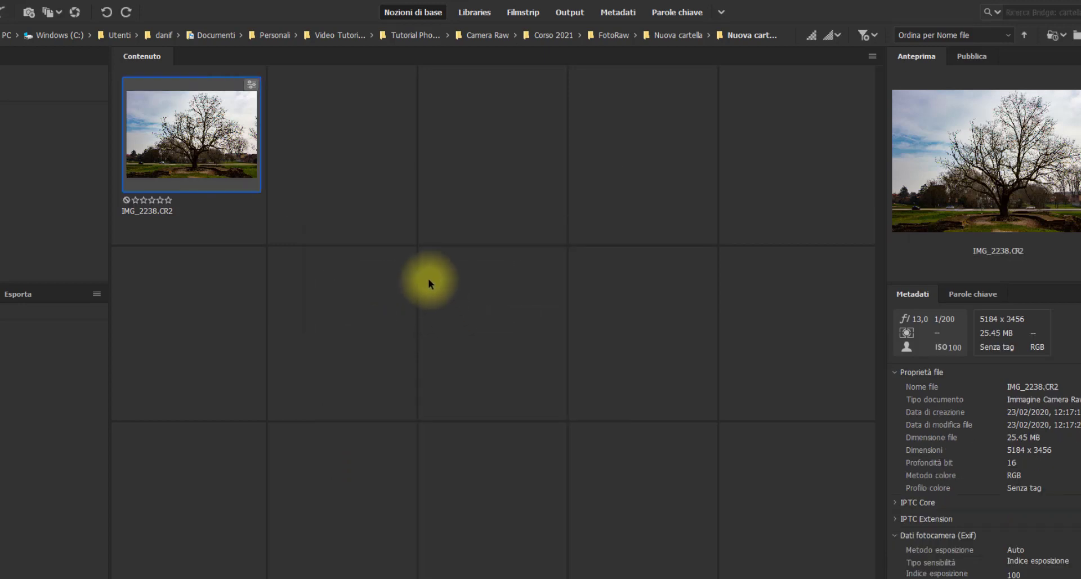
# Open IMG_2238.CR2 in Camera Raw and Alt-click Save to quick-save the JPEG, then close.
pyautogui.hotkey('ctrl', 'r')
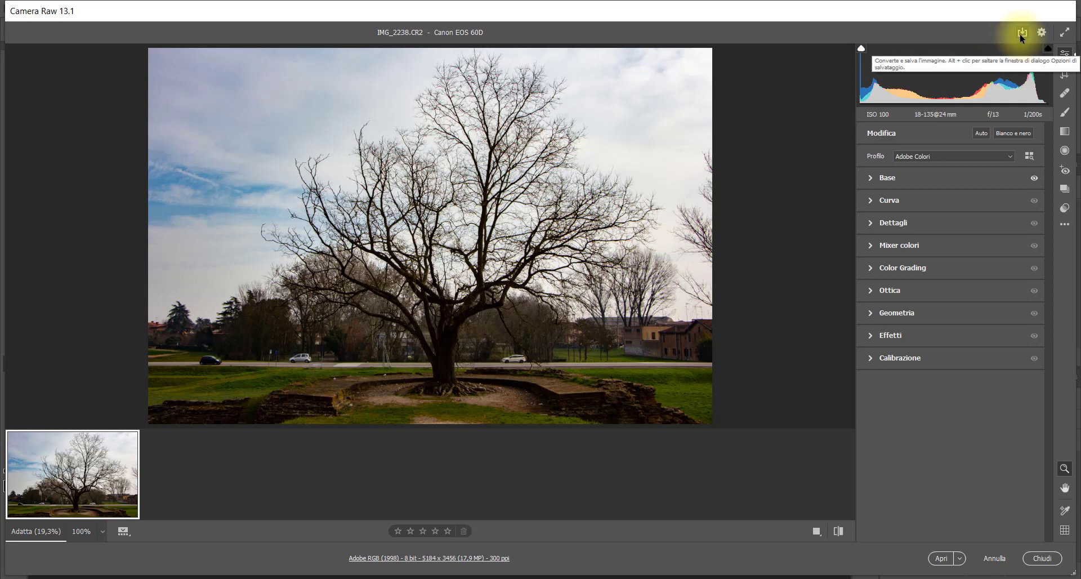
pyautogui.press('alt')
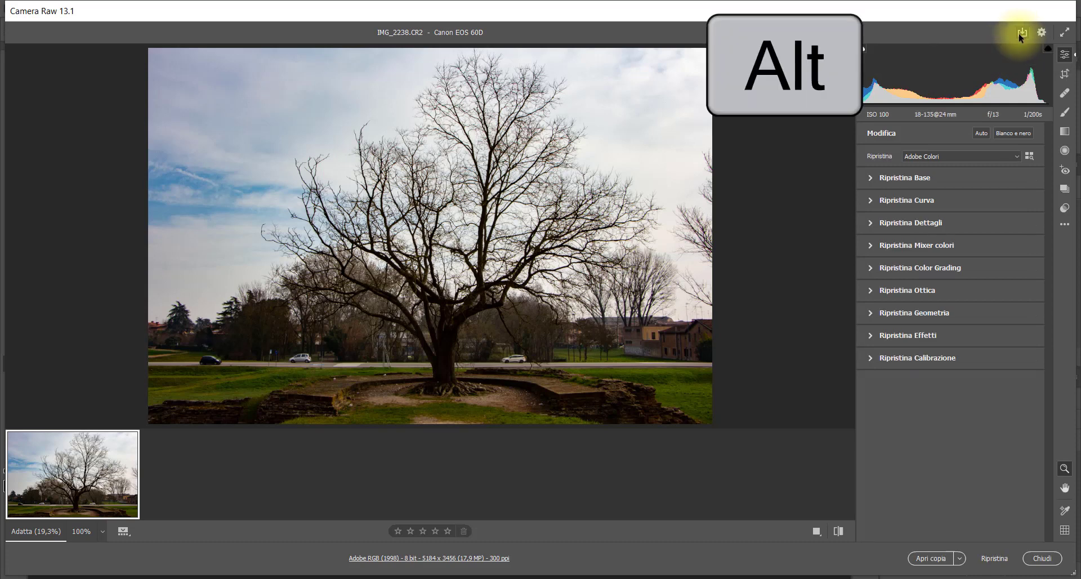
pyautogui.keyDown('alt'); pyautogui.click(1020, 35); pyautogui.keyUp('alt')
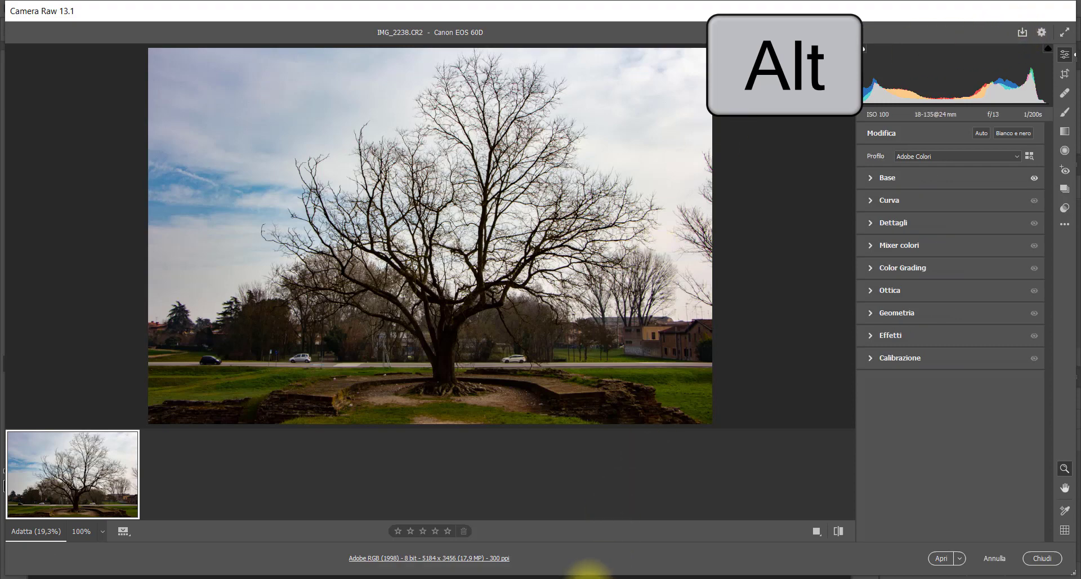
pyautogui.press('Return')
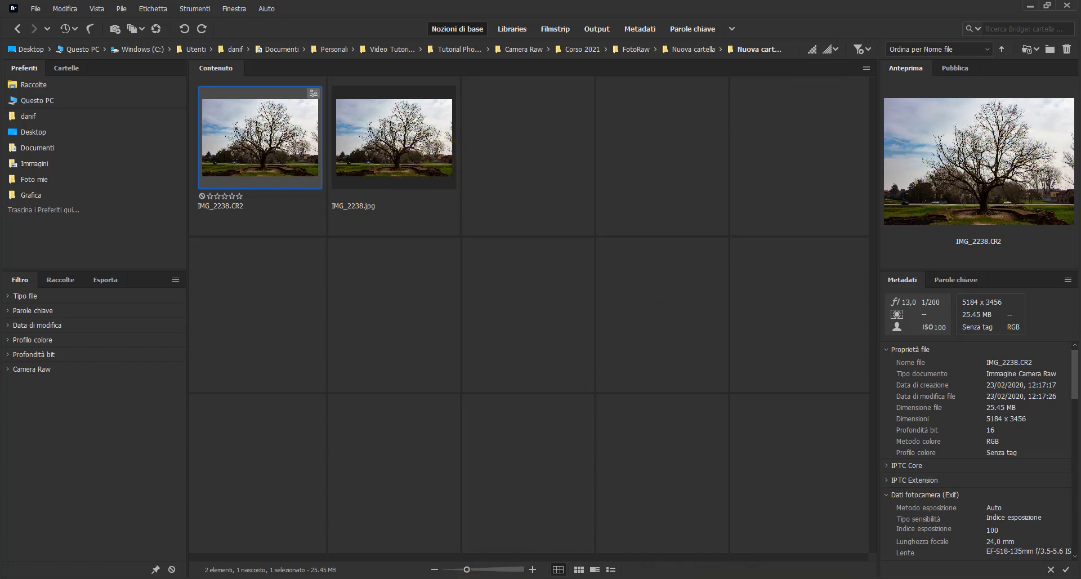
# Reopen IMG_2238.CR2 from Bridge in Camera Raw with Ctrl+R, showing the adjusted tree photo.
pyautogui.hotkey('ctrl', 'r')
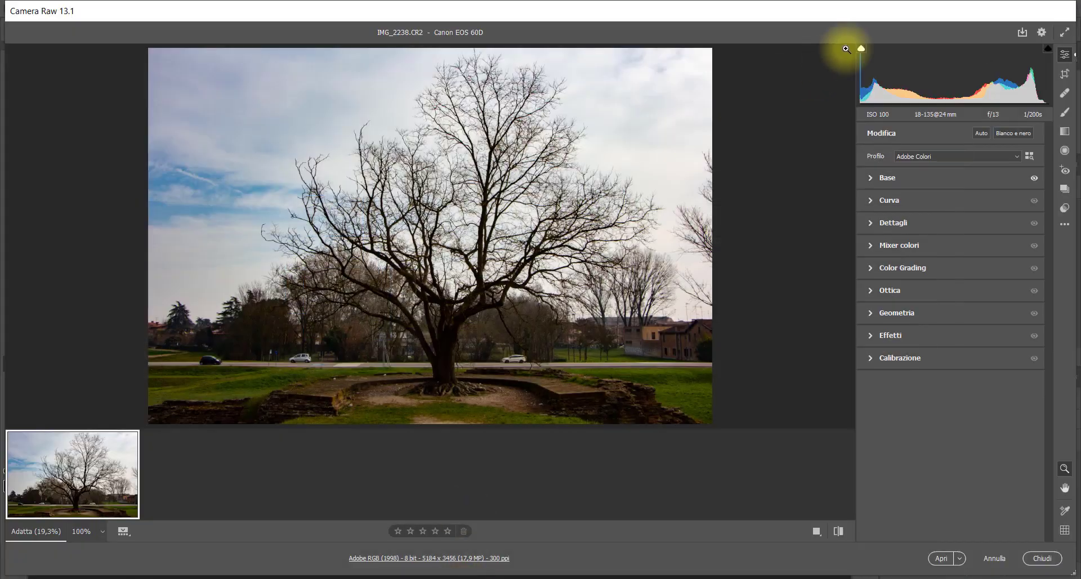